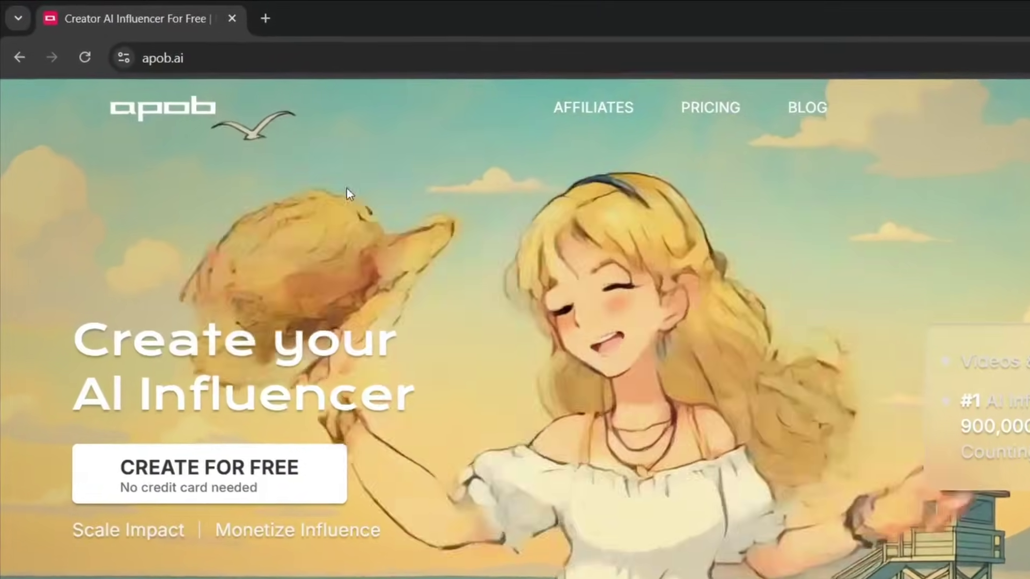
Step: Leave the apob.ai landing page via CREATE FOR FREE to reach the app.apob.ai Home page
{"action": "left_click", "coordinate": [202, 58]}
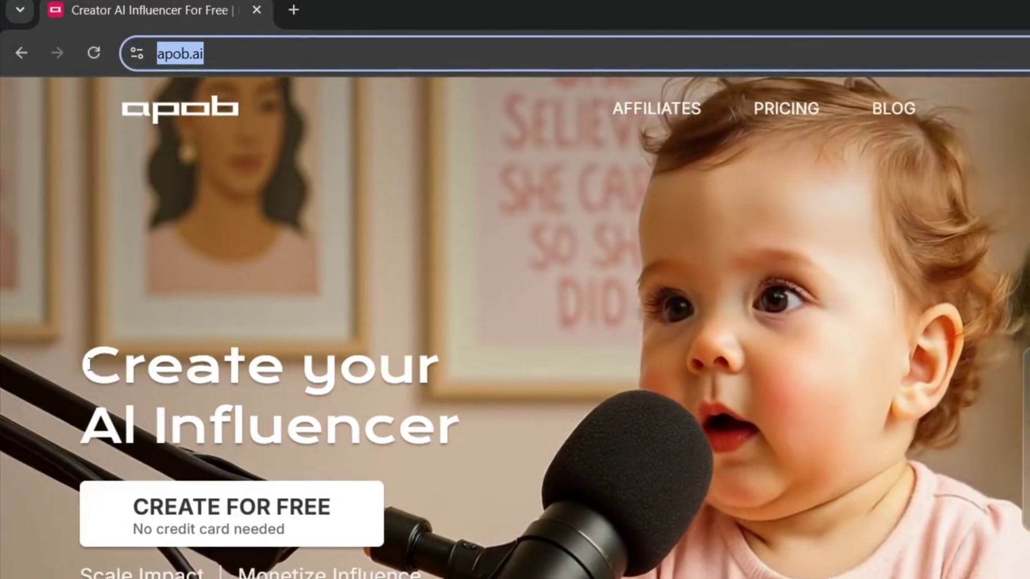
{"action": "left_click_drag", "start_coordinate": [81, 427], "coordinate": [367, 436]}
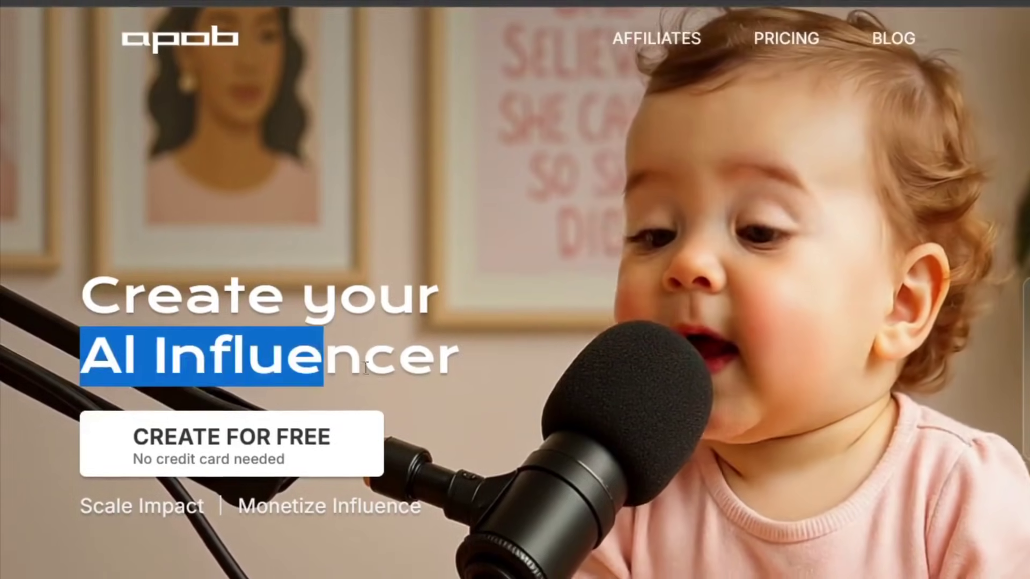
{"action": "left_click_drag", "start_coordinate": [367, 368], "coordinate": [469, 371]}
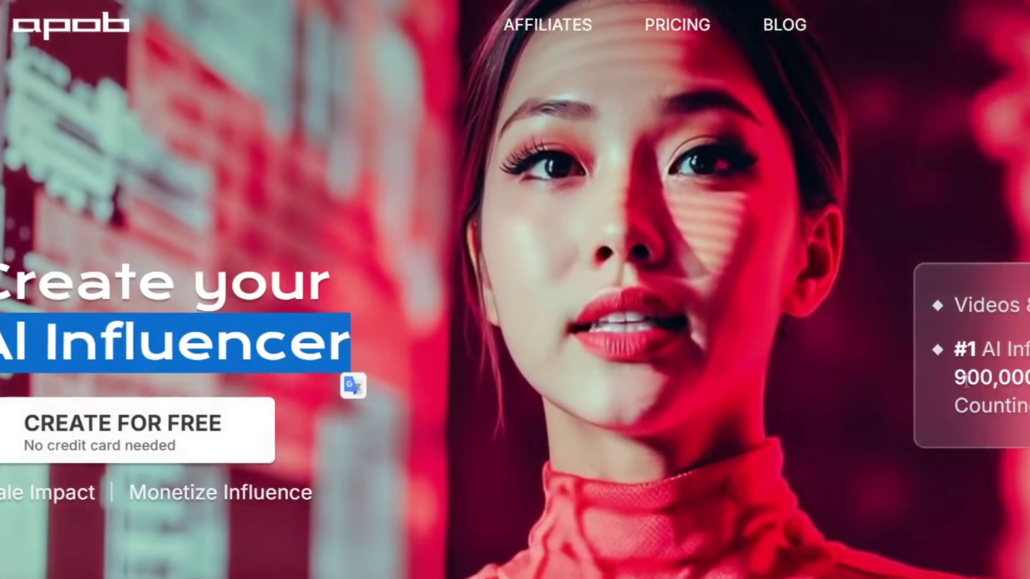
{"action": "left_click_drag", "start_coordinate": [683, 382], "coordinate": [777, 382]}
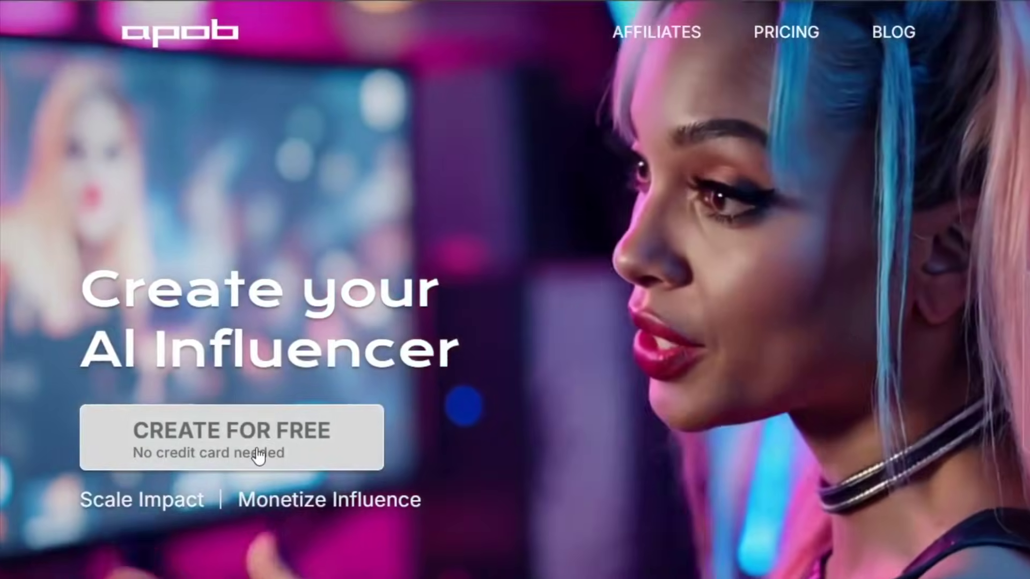
{"action": "left_click", "coordinate": [259, 456]}
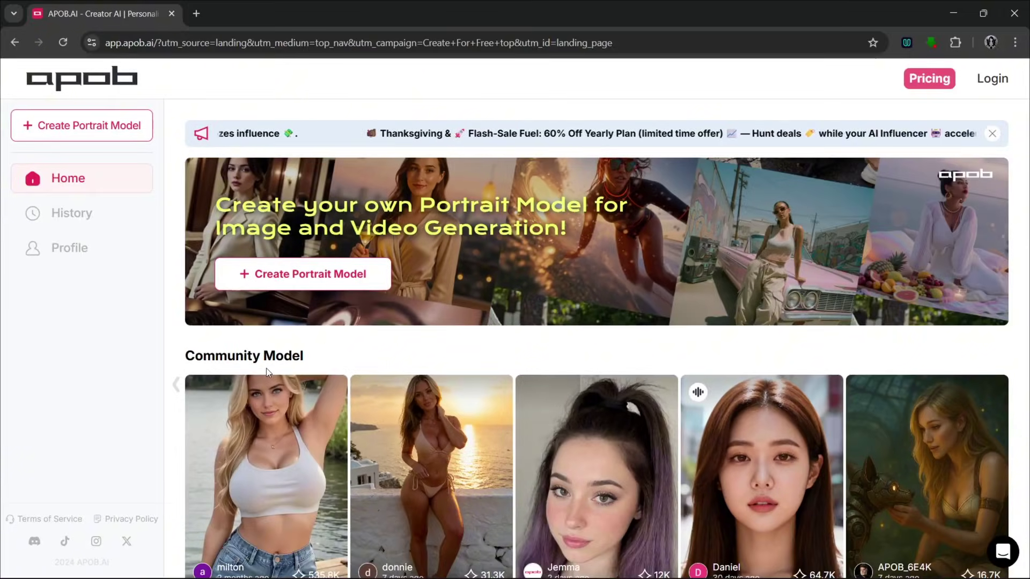
Step: Log in to APOB AI with a Google account from the Sign in dialog
{"action": "scroll", "coordinate": [342, 354], "scroll_direction": "down", "scroll_amount": 5}
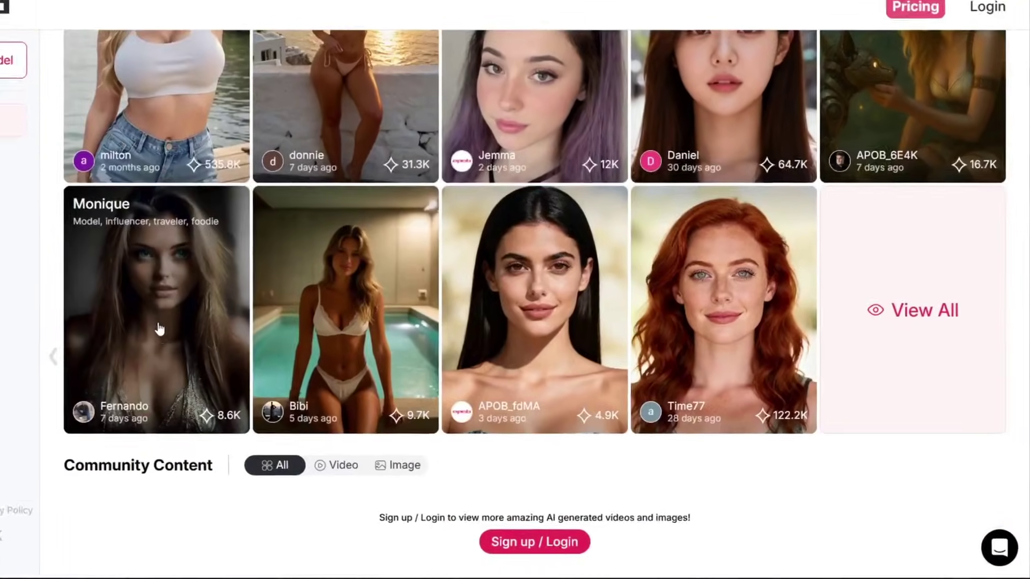
{"action": "left_click", "coordinate": [153, 386]}
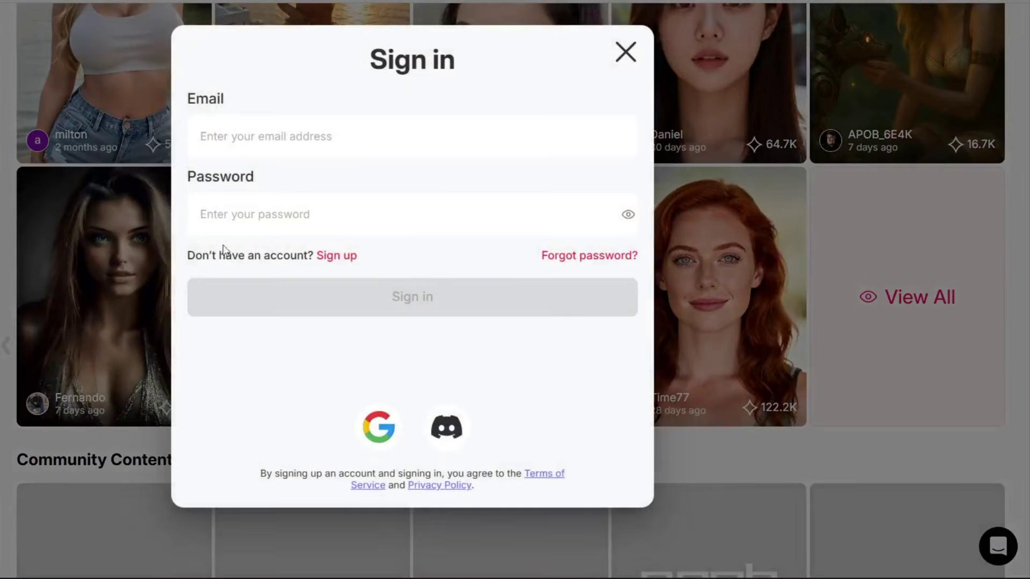
{"action": "key", "text": "Escape"}
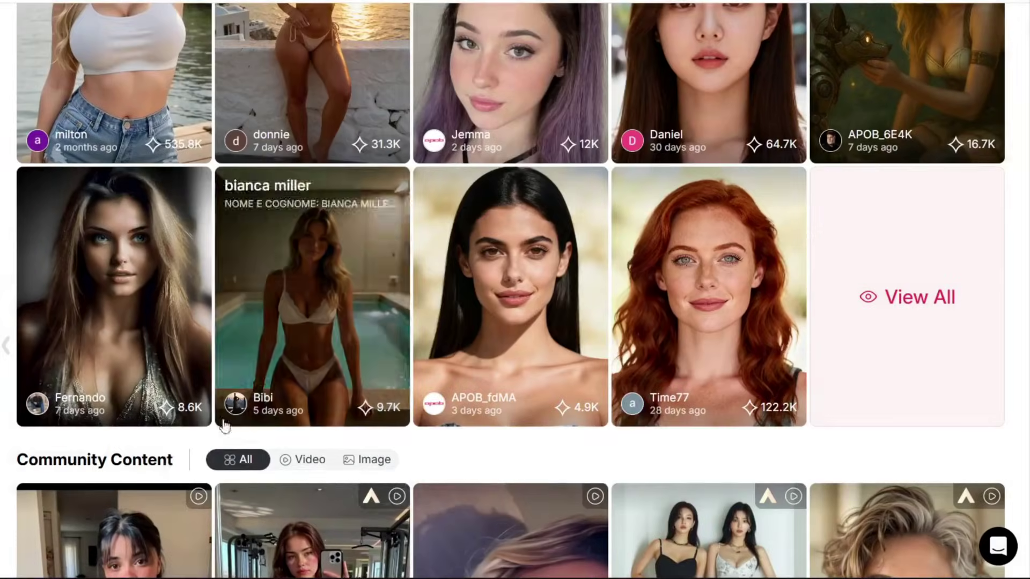
{"action": "scroll", "coordinate": [45, 464], "scroll_direction": "down", "scroll_amount": 5}
{"action": "scroll", "coordinate": [46, 463], "scroll_direction": "up", "scroll_amount": 10}
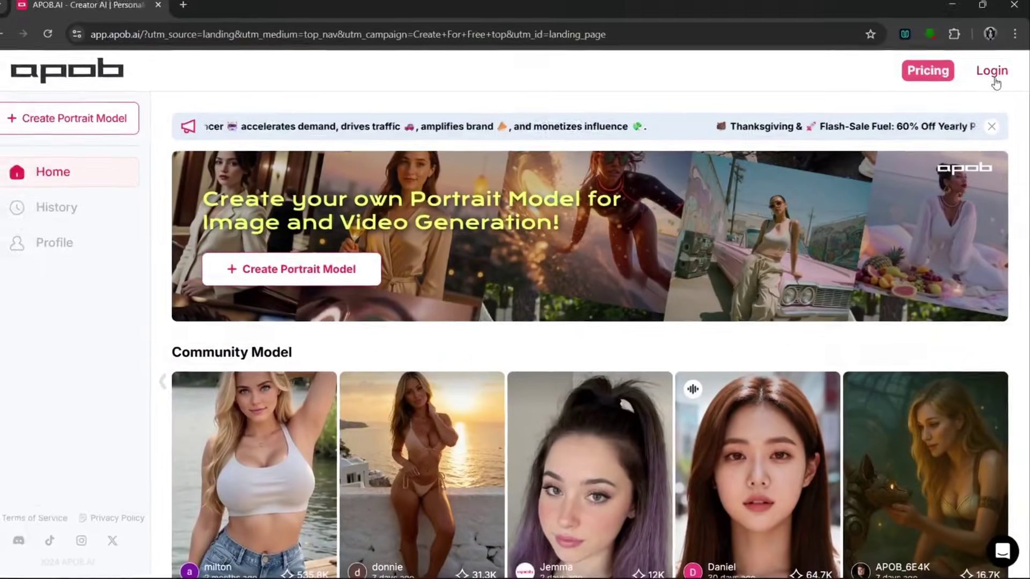
{"action": "left_click", "coordinate": [993, 78]}
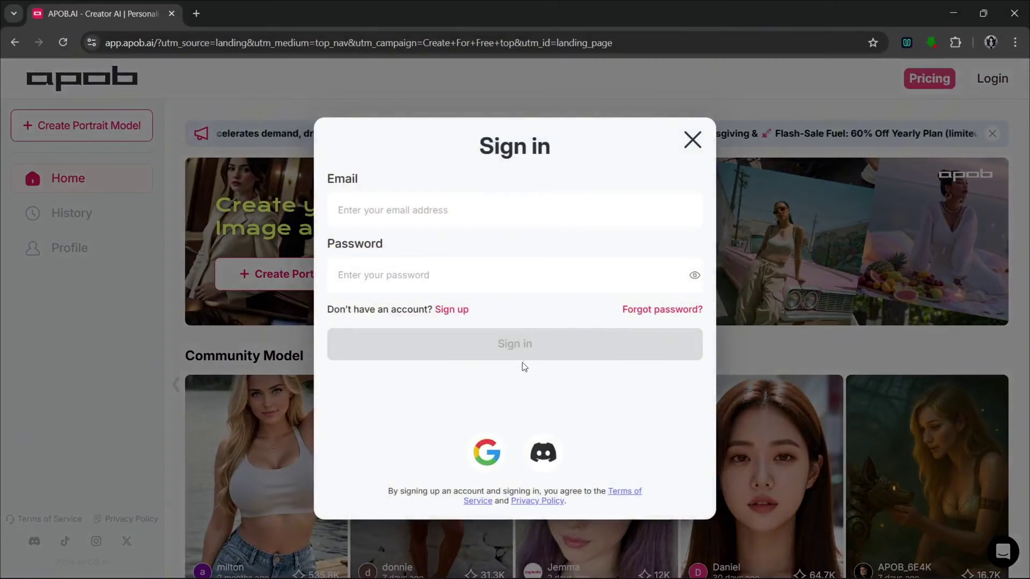
{"action": "left_click", "coordinate": [492, 454]}
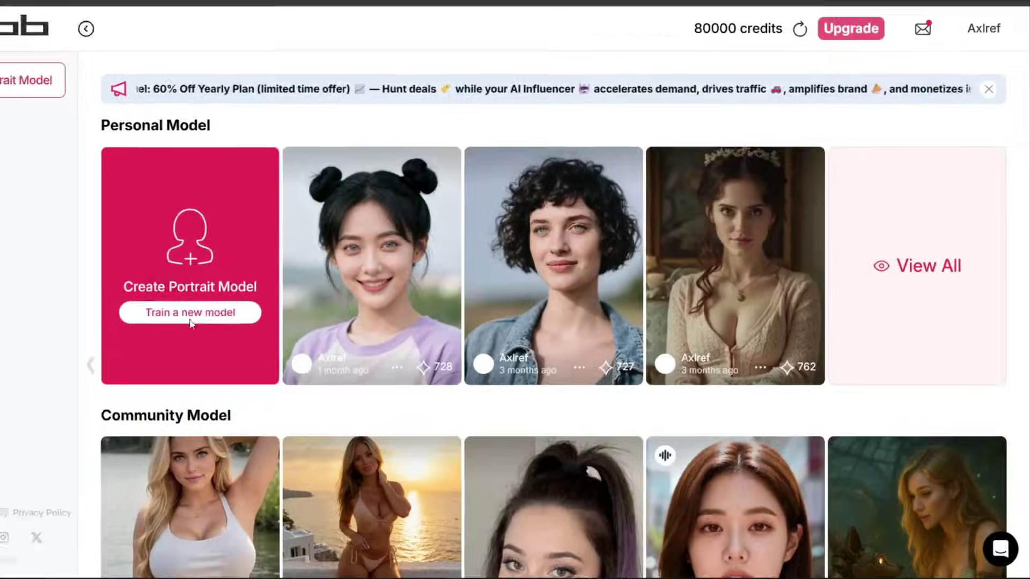
Step: Train a portrait model named Anita from the beach photo, described 'Fun and smart.'
{"action": "left_click", "coordinate": [114, 292]}
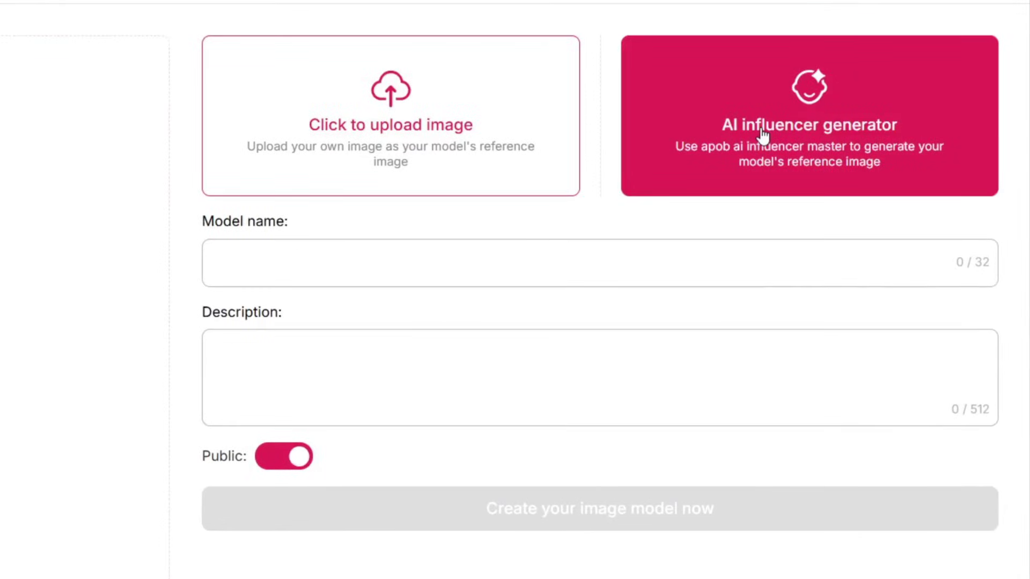
{"action": "left_click", "coordinate": [437, 128]}
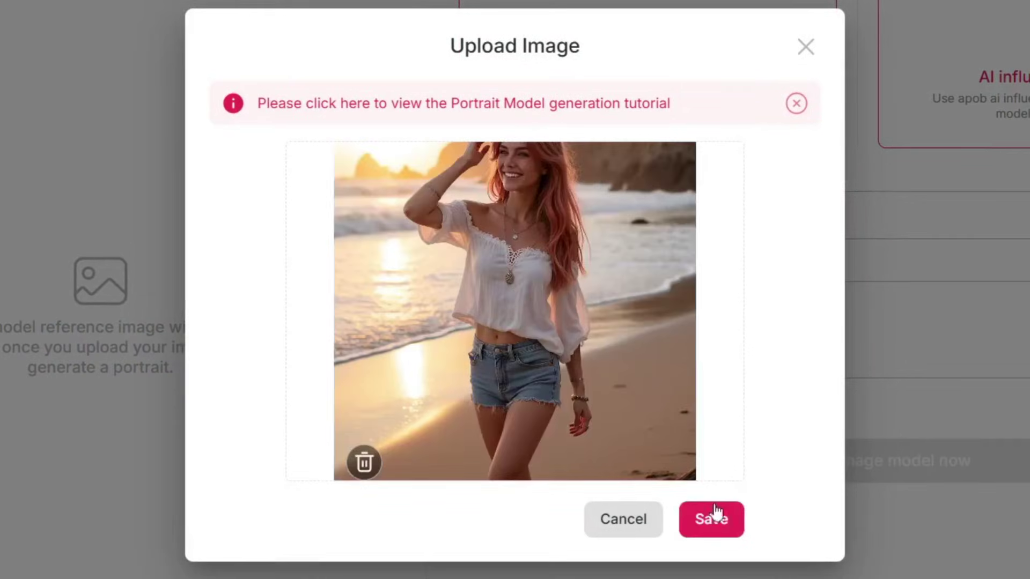
{"action": "left_click", "coordinate": [715, 509]}
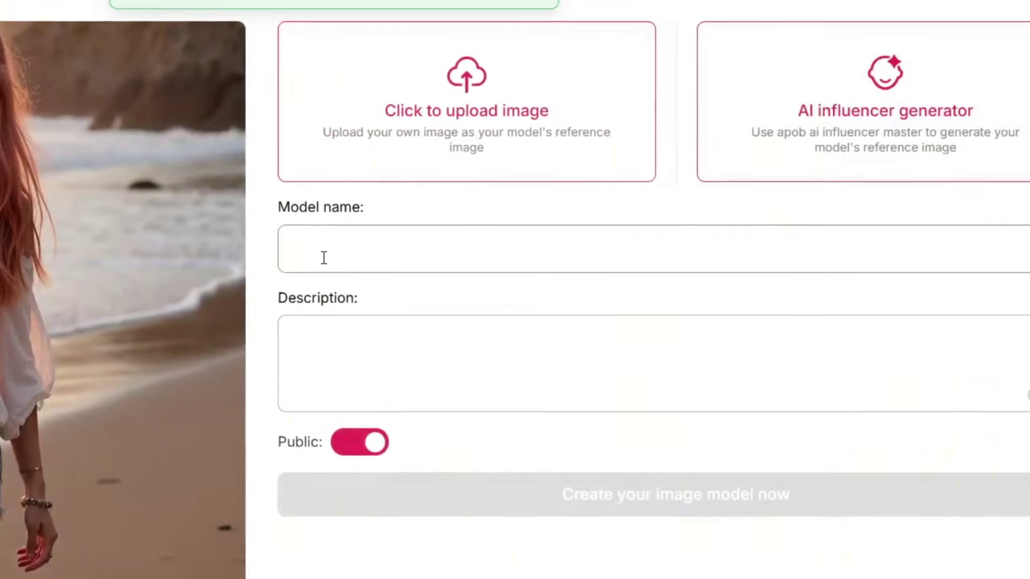
{"action": "left_click", "coordinate": [533, 239]}
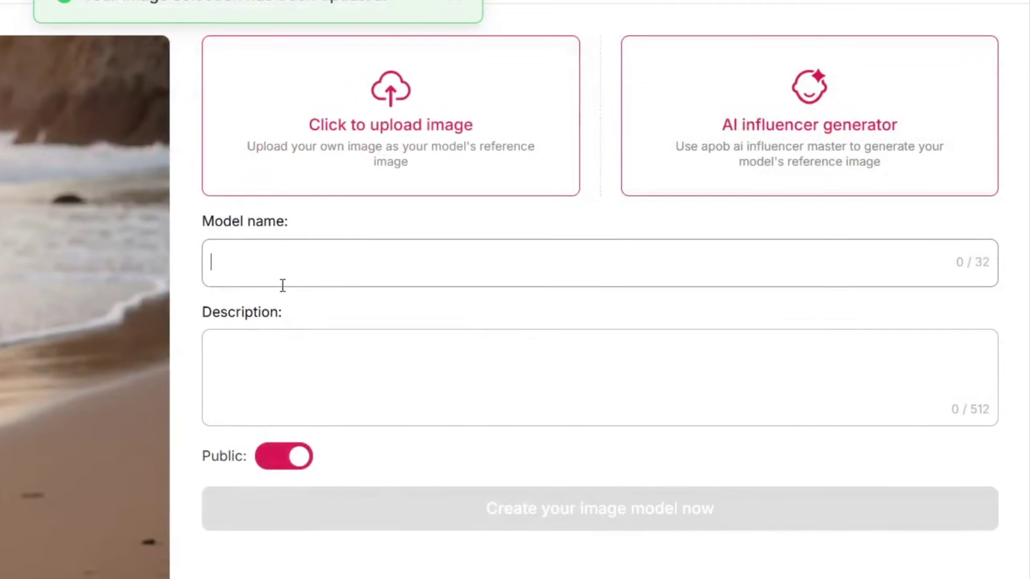
{"action": "type", "text": "Anita"}
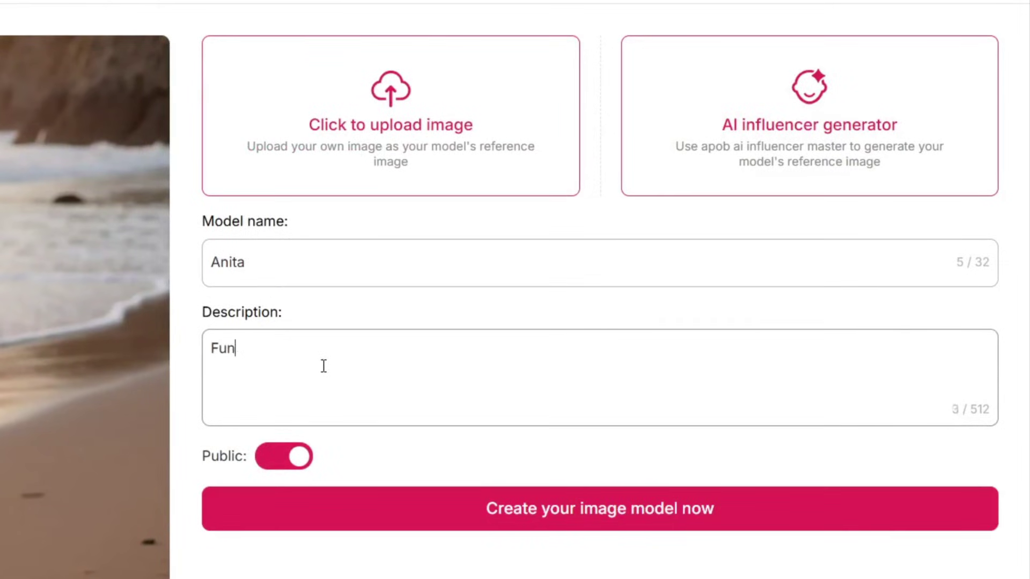
{"action": "type", "text": "."}
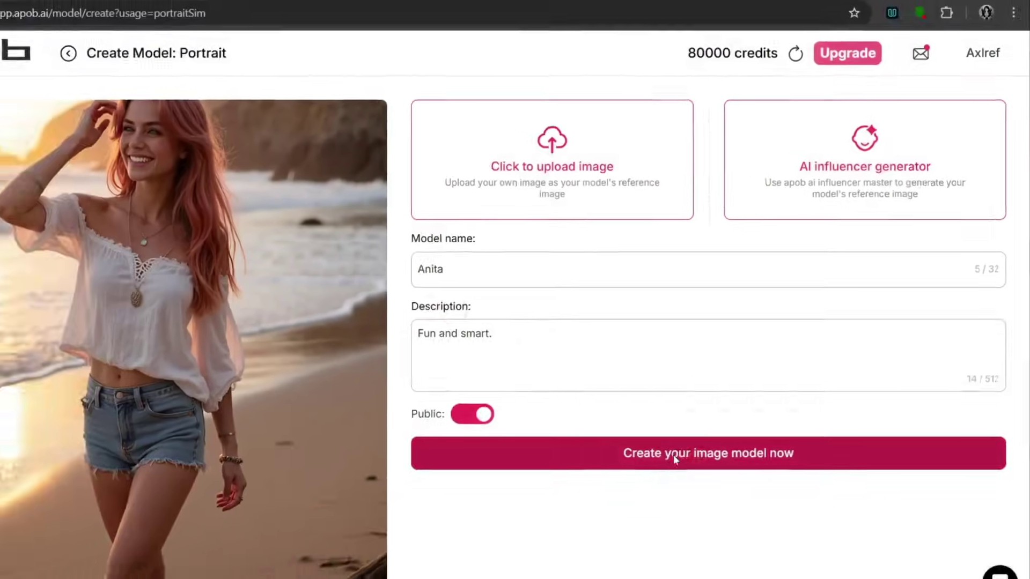
{"action": "left_click", "coordinate": [547, 509]}
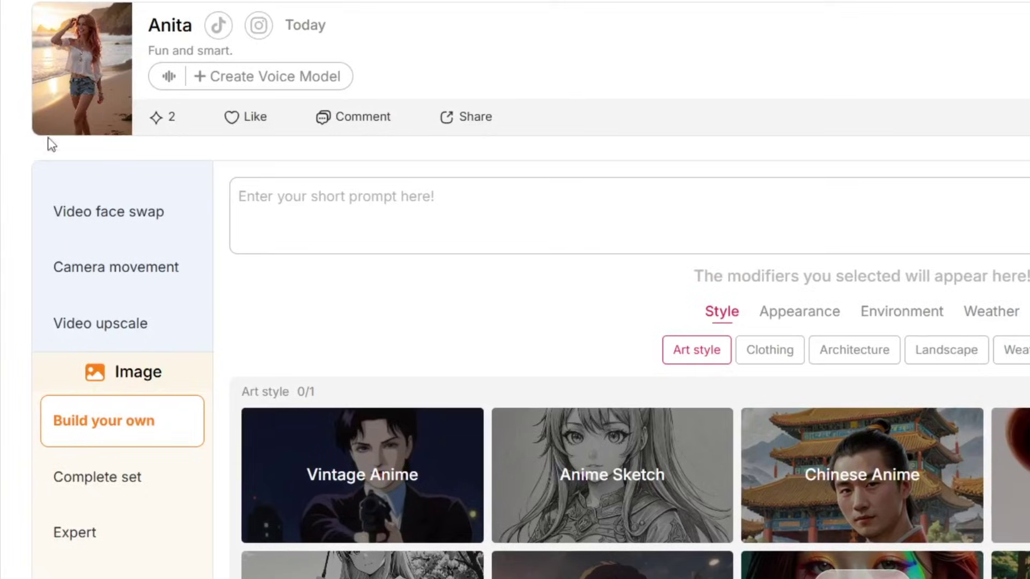
Step: In ReVideo, save the dancing woman clip as the original video at 720P, 5 sec
{"action": "scroll", "coordinate": [126, 324], "scroll_direction": "up", "scroll_amount": 8}
{"action": "left_click", "coordinate": [113, 283]}
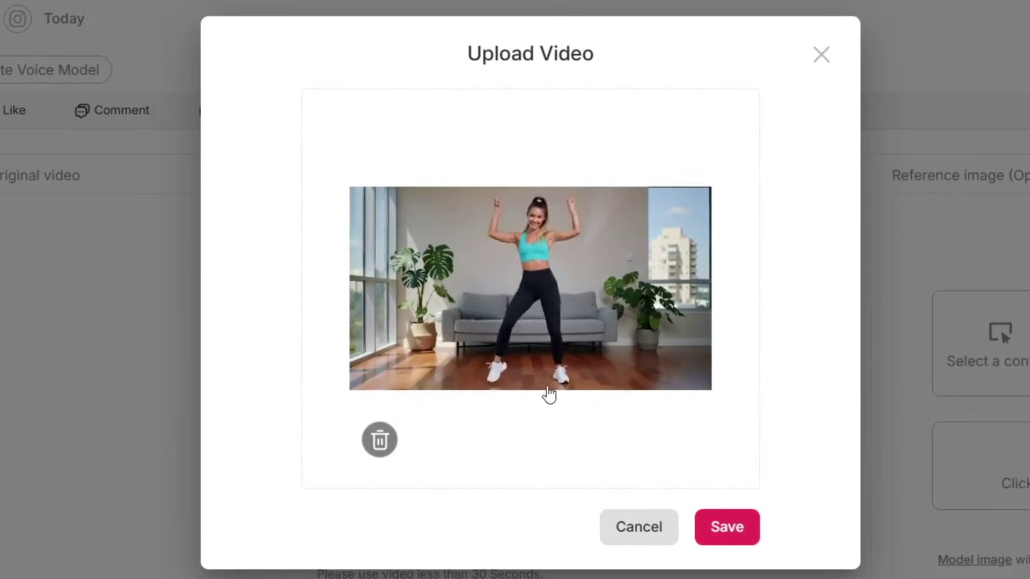
{"action": "left_click", "coordinate": [727, 531]}
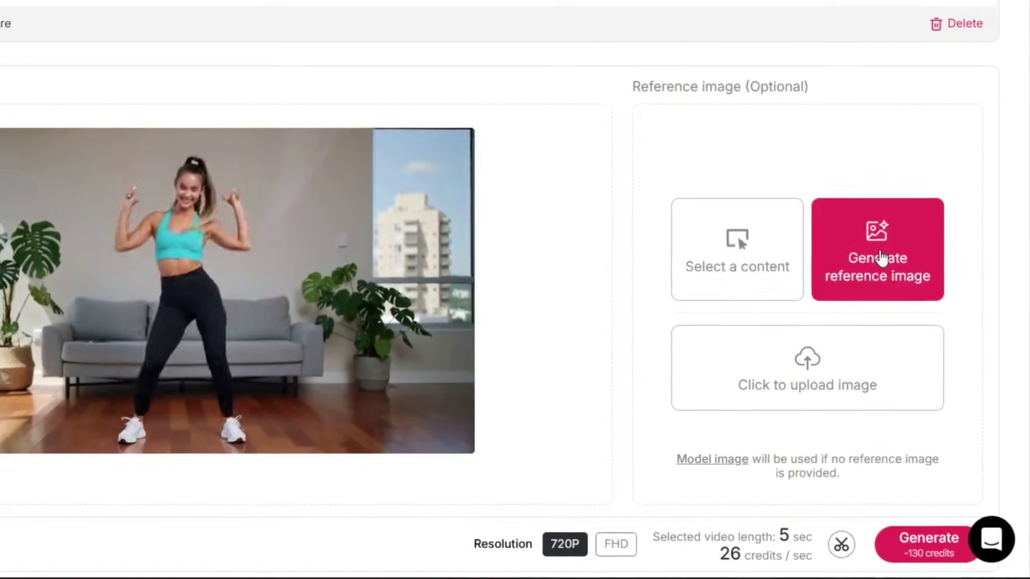
Step: Generate and accept a 'She is Standing.' reference image of Anita
{"action": "left_click", "coordinate": [881, 258]}
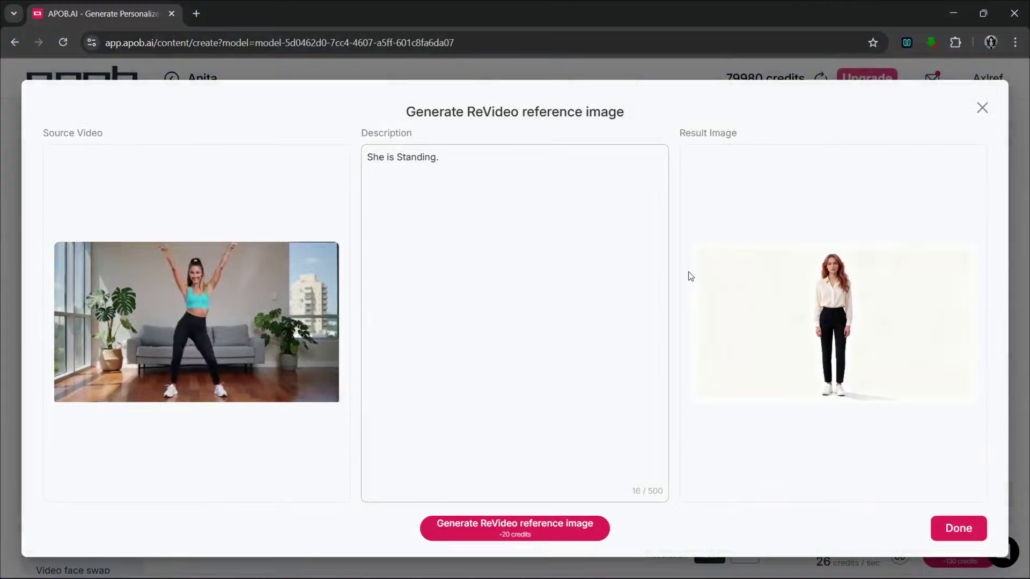
{"action": "left_click_drag", "start_coordinate": [460, 155], "coordinate": [357, 161]}
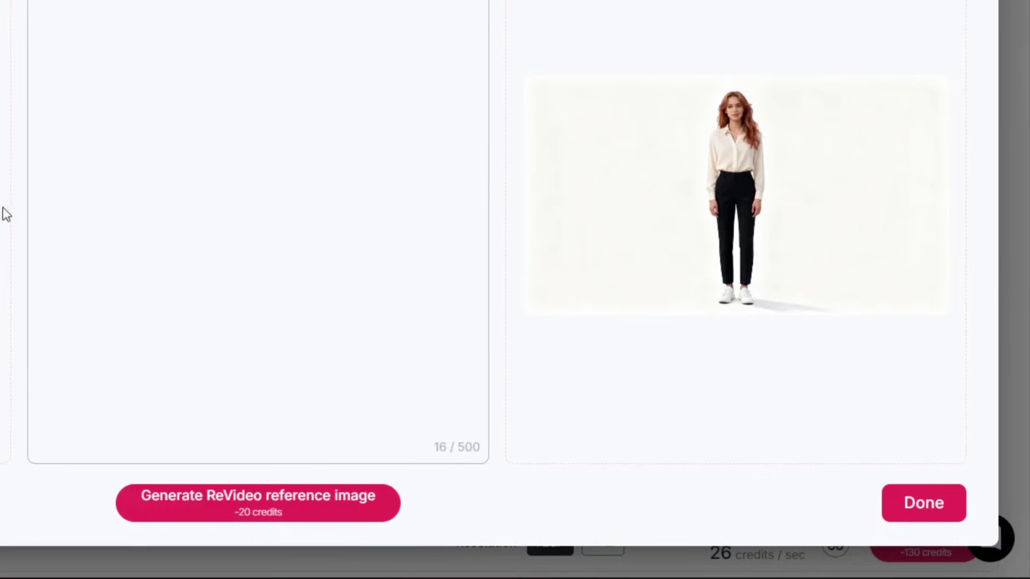
{"action": "left_click", "coordinate": [904, 512]}
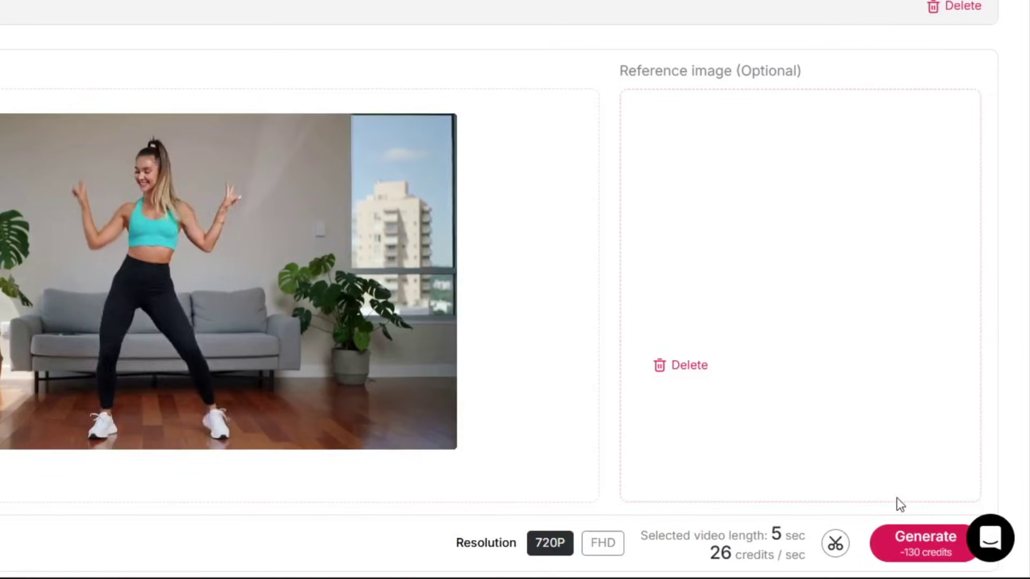
Step: Set the output resolution to FHD and generate the dance ReVideo
{"action": "scroll", "coordinate": [768, 366], "scroll_direction": "down", "scroll_amount": 3}
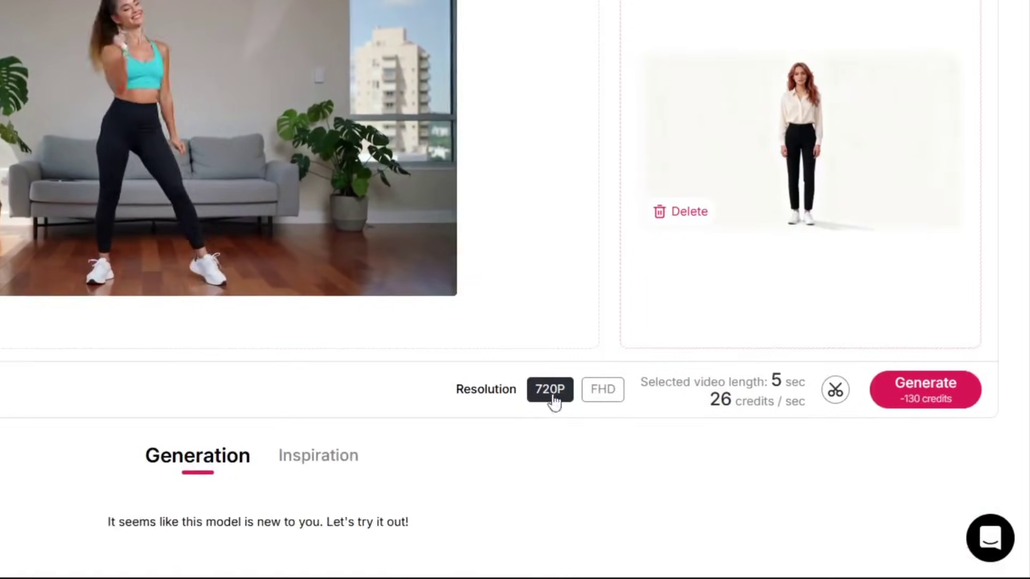
{"action": "left_click", "coordinate": [605, 407]}
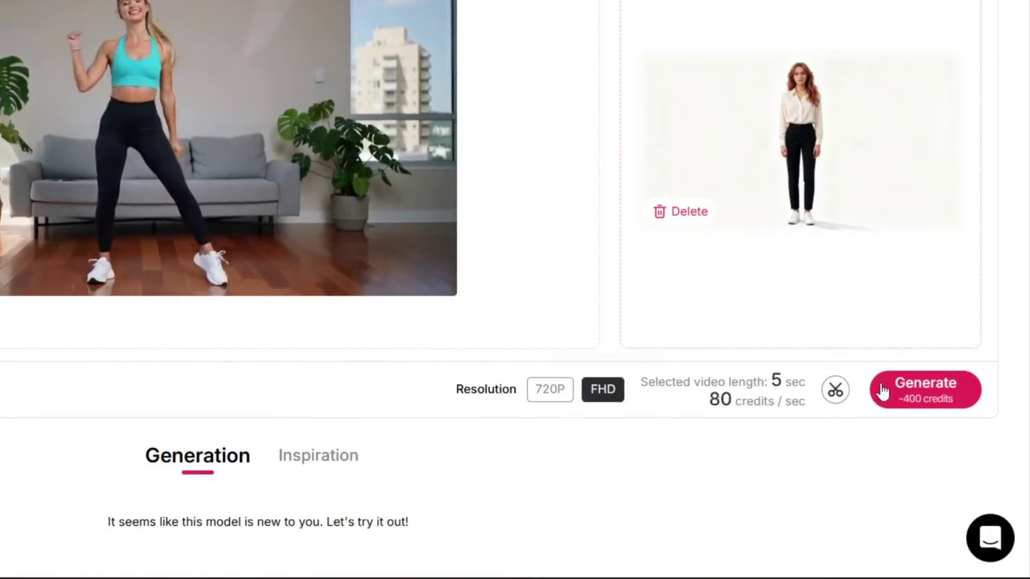
{"action": "left_click", "coordinate": [945, 394]}
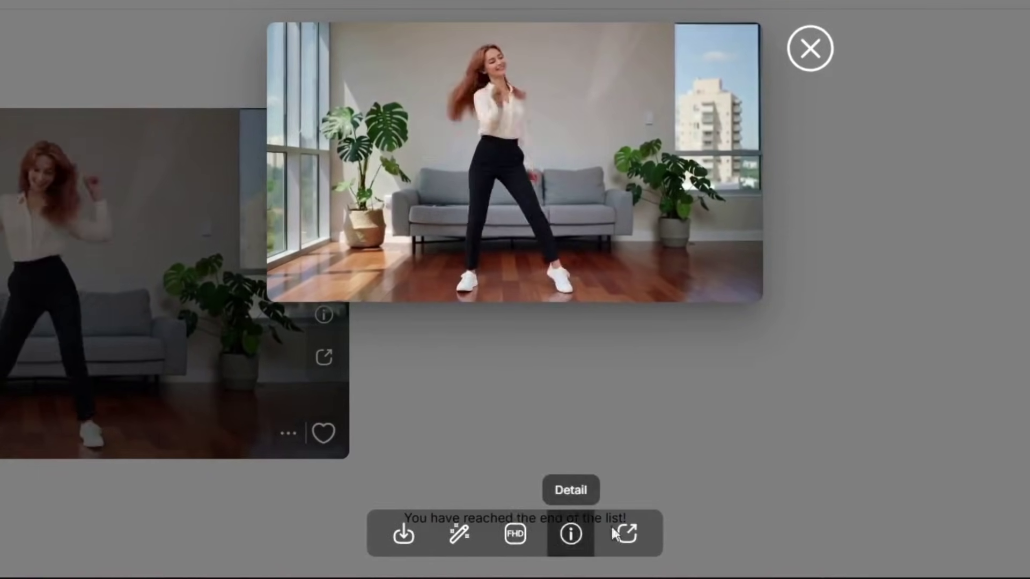
Step: Close the finished dance video preview and return to the top of ReVideo
{"action": "left_click", "coordinate": [811, 49]}
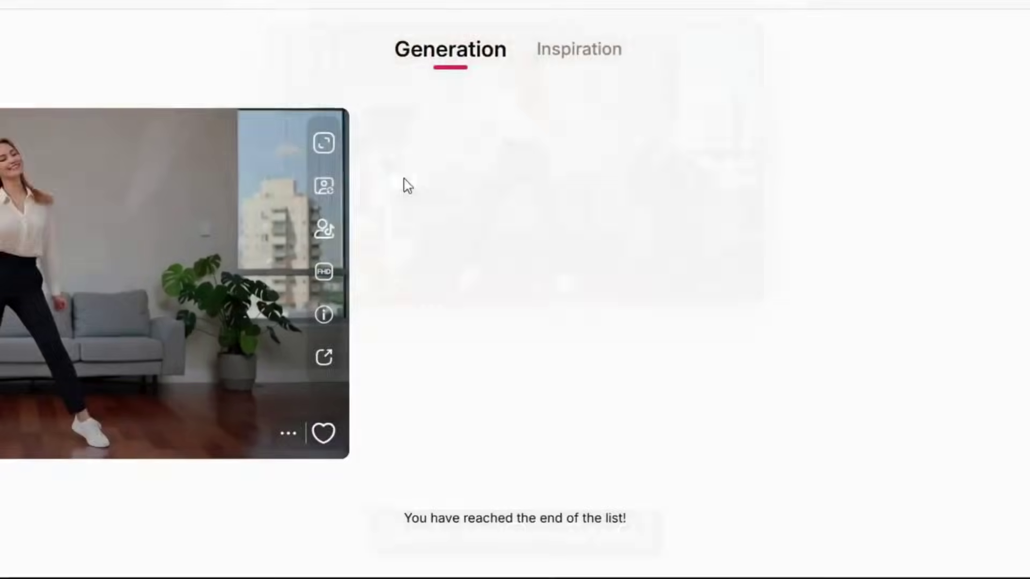
{"action": "scroll", "coordinate": [404, 182], "scroll_direction": "up", "scroll_amount": 10}
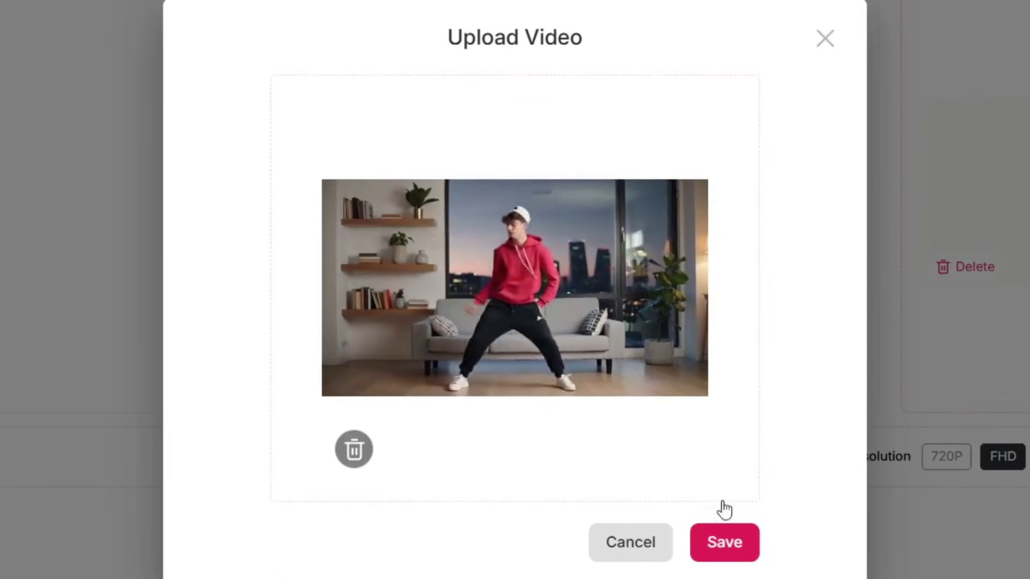
Step: Save the red-hoodie clip as original video, delete the reference image, and switch to Expert image
{"action": "left_click", "coordinate": [739, 539]}
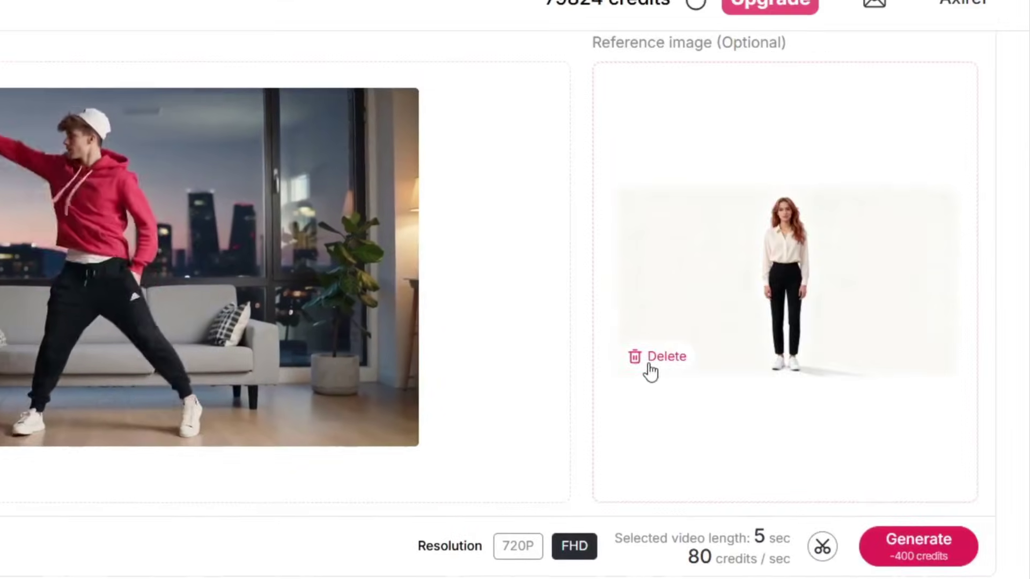
{"action": "left_click", "coordinate": [965, 267]}
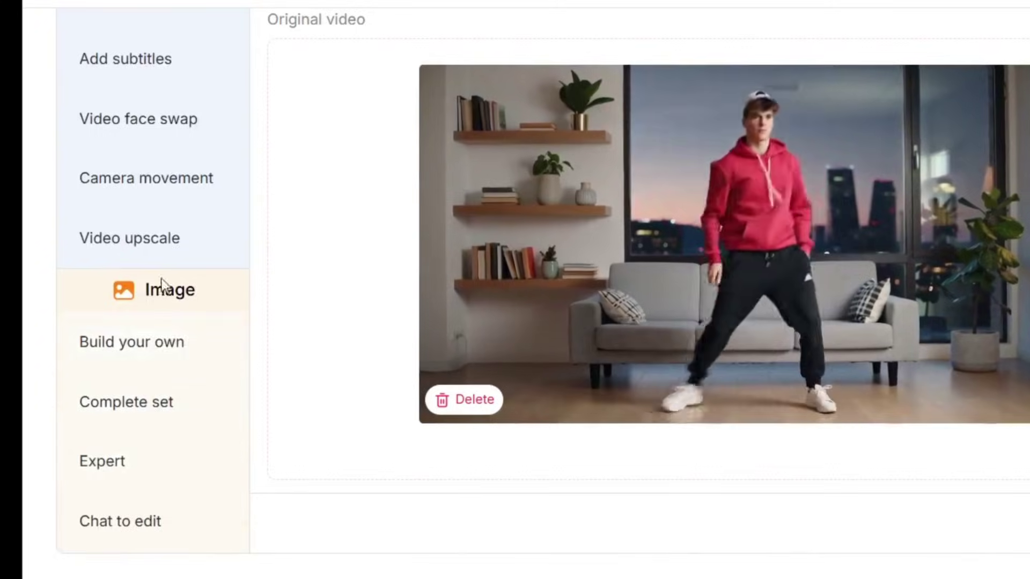
{"action": "left_click", "coordinate": [143, 468]}
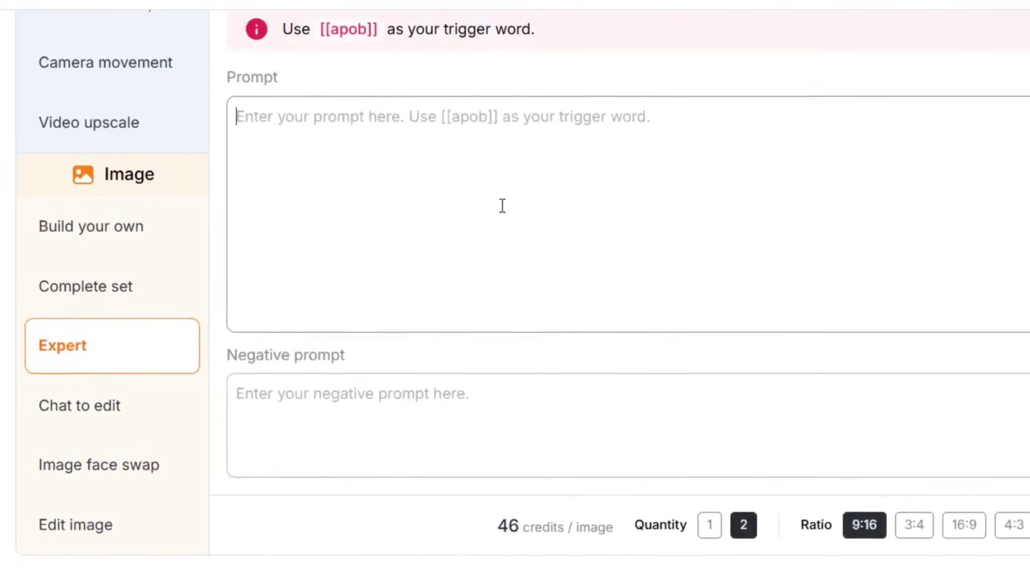
Step: Generate two 16:9 Ultra 4K images of Anita in a track suit in a dance studio, downloading one
{"action": "left_click", "coordinate": [474, 207]}
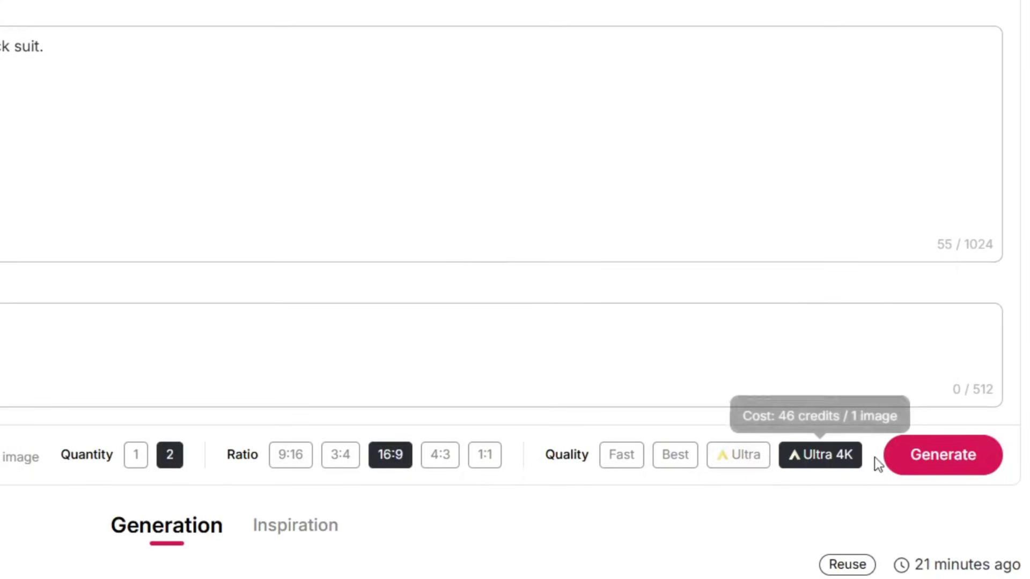
{"action": "left_click", "coordinate": [937, 456]}
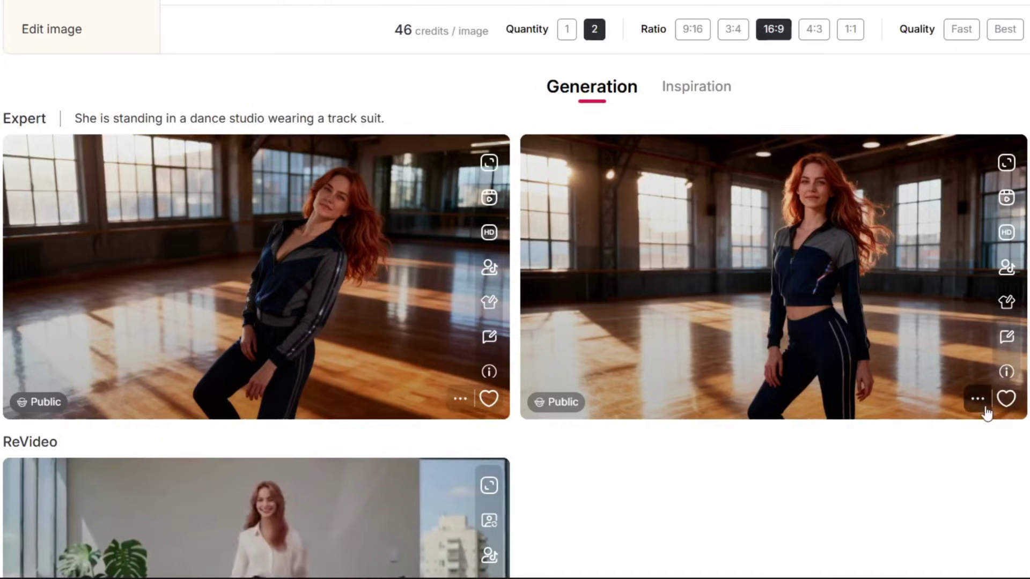
{"action": "left_click", "coordinate": [995, 444]}
{"action": "scroll", "coordinate": [80, 257], "scroll_direction": "up", "scroll_amount": 5}
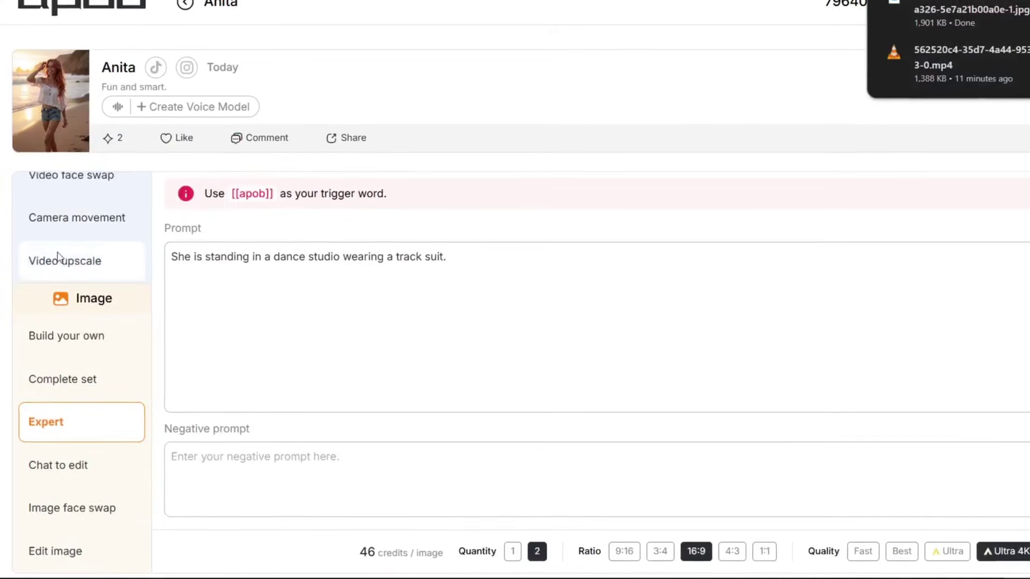
{"action": "left_click", "coordinate": [108, 279]}
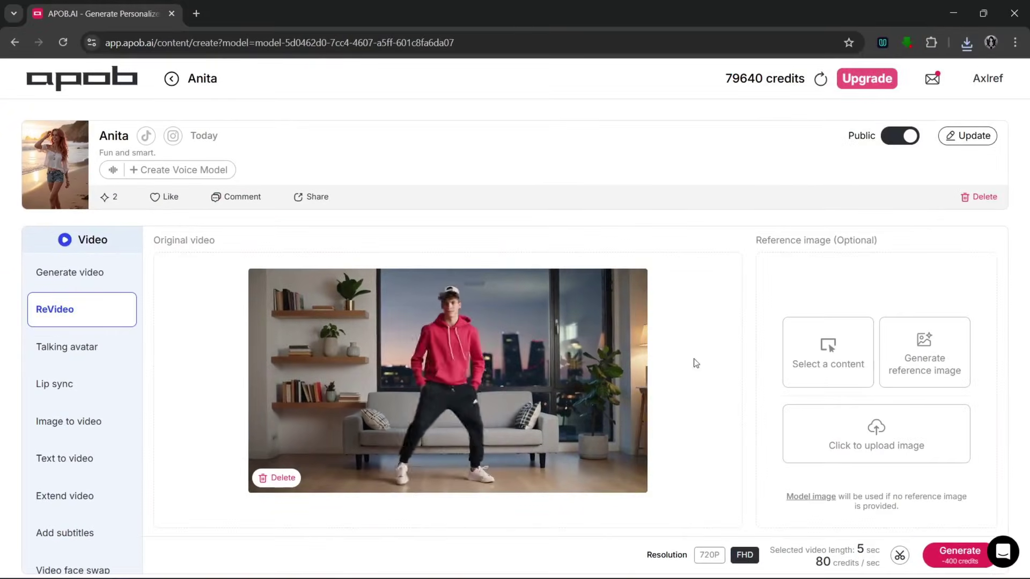
Step: Re-render the red-hoodie clip using the track-suit studio image as the reference
{"action": "left_click", "coordinate": [845, 366]}
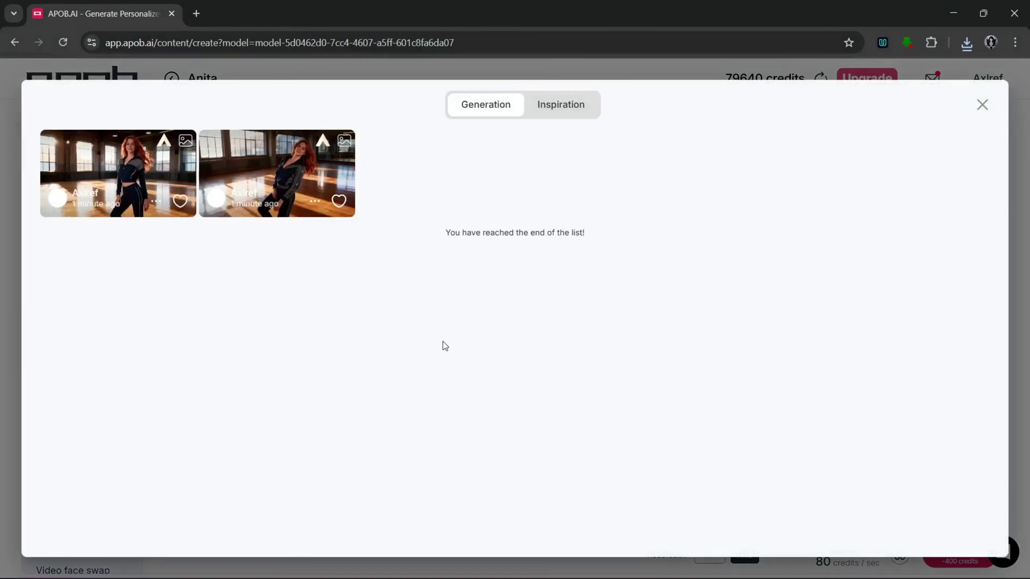
{"action": "left_click", "coordinate": [153, 186]}
{"action": "scroll", "coordinate": [920, 368], "scroll_direction": "down", "scroll_amount": 4}
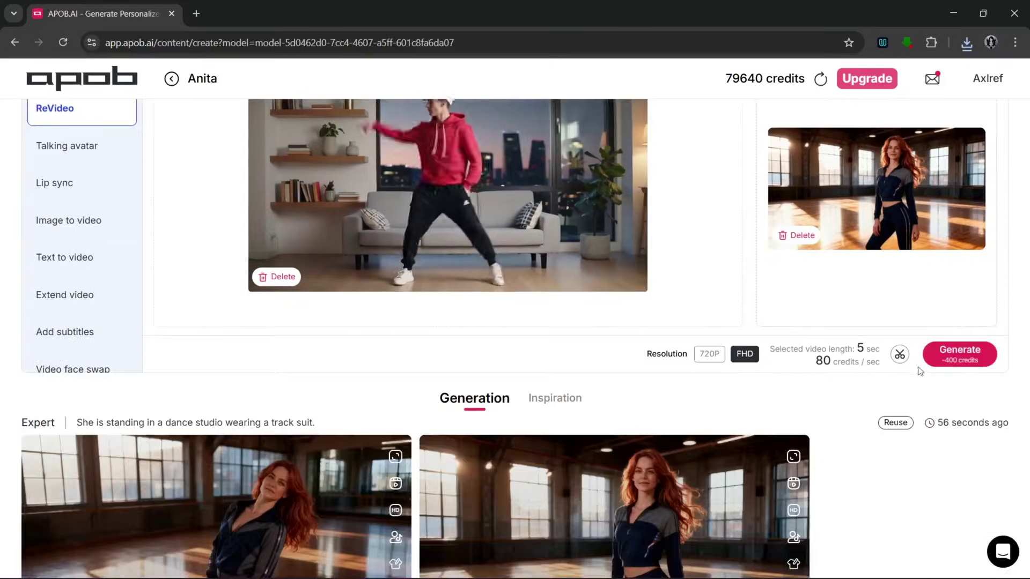
{"action": "left_click", "coordinate": [953, 355]}
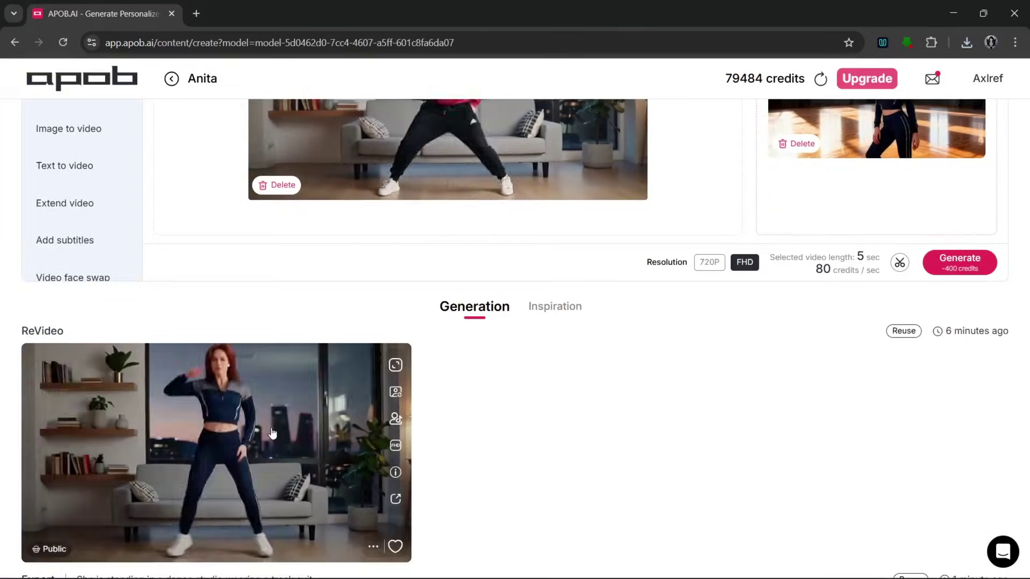
Step: Preview the finished track-suit dance video, then close it
{"action": "left_click", "coordinate": [188, 437]}
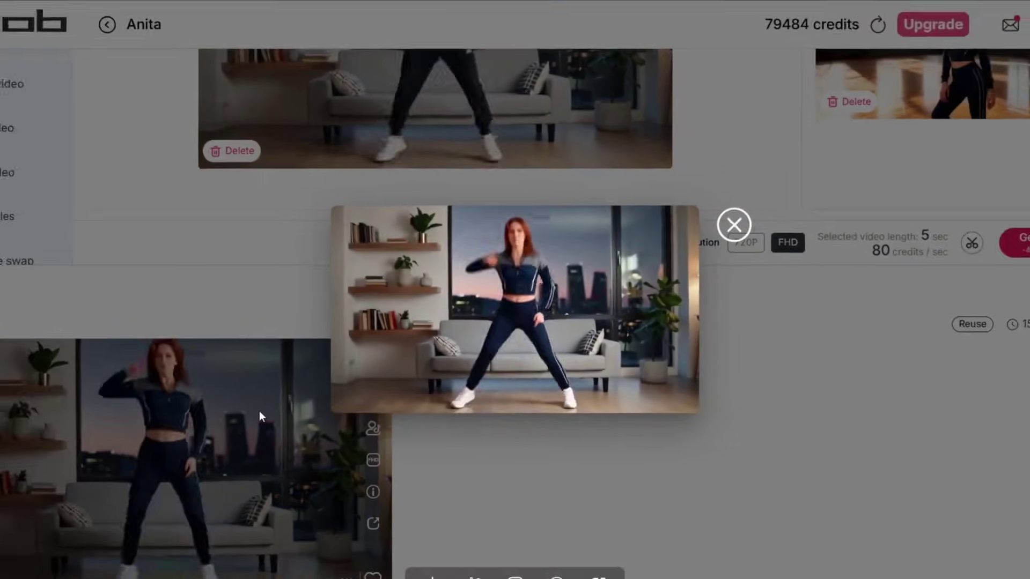
{"action": "left_click", "coordinate": [259, 417]}
{"action": "scroll", "coordinate": [581, 407], "scroll_direction": "up", "scroll_amount": 4}
{"action": "scroll", "coordinate": [552, 449], "scroll_direction": "down", "scroll_amount": 6}
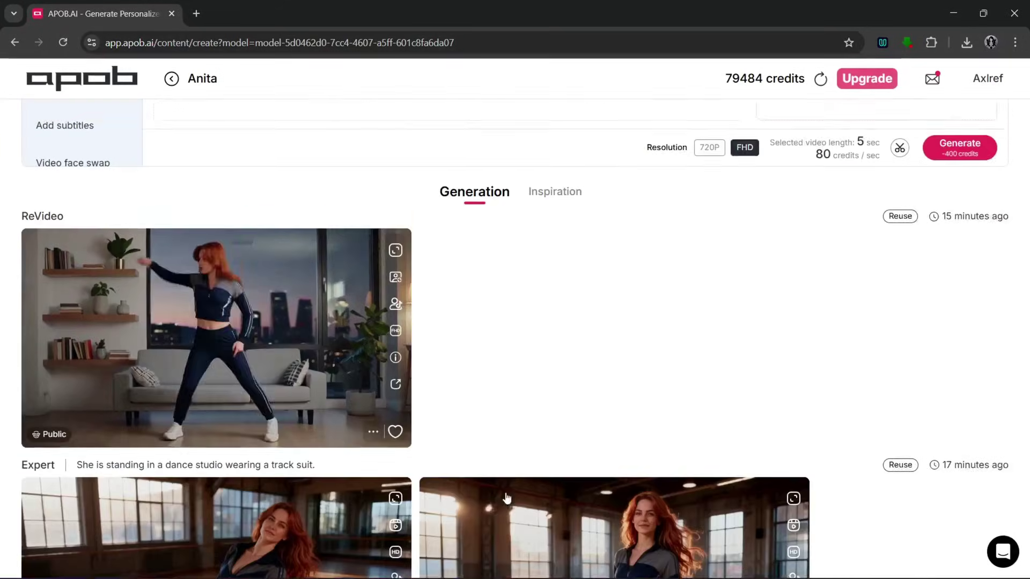
{"action": "scroll", "coordinate": [469, 474], "scroll_direction": "up", "scroll_amount": 8}
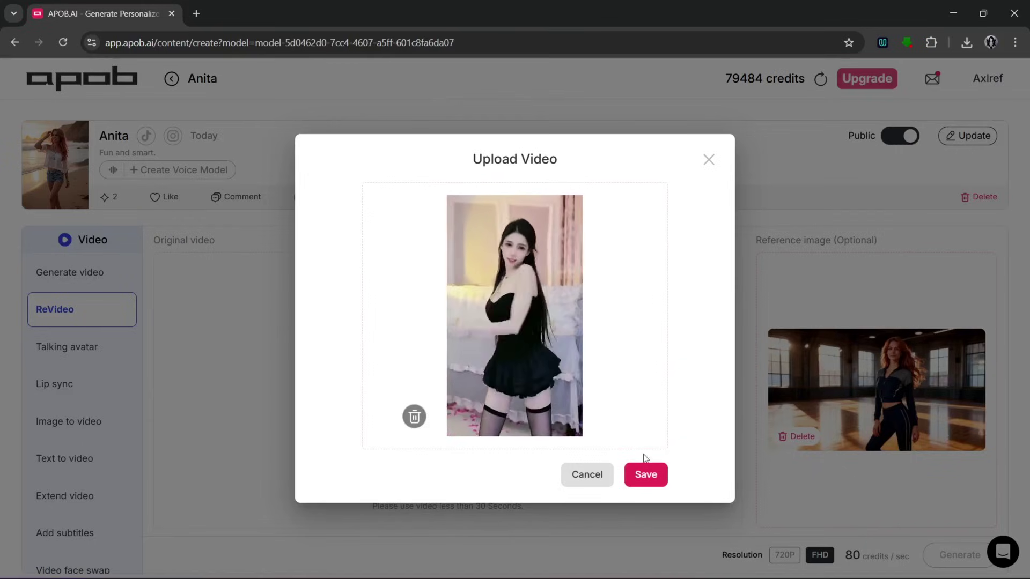
Step: Save the vertical clip as original video and delete the track-suit reference image
{"action": "left_click", "coordinate": [639, 473]}
{"action": "scroll", "coordinate": [466, 348], "scroll_direction": "down", "scroll_amount": 1}
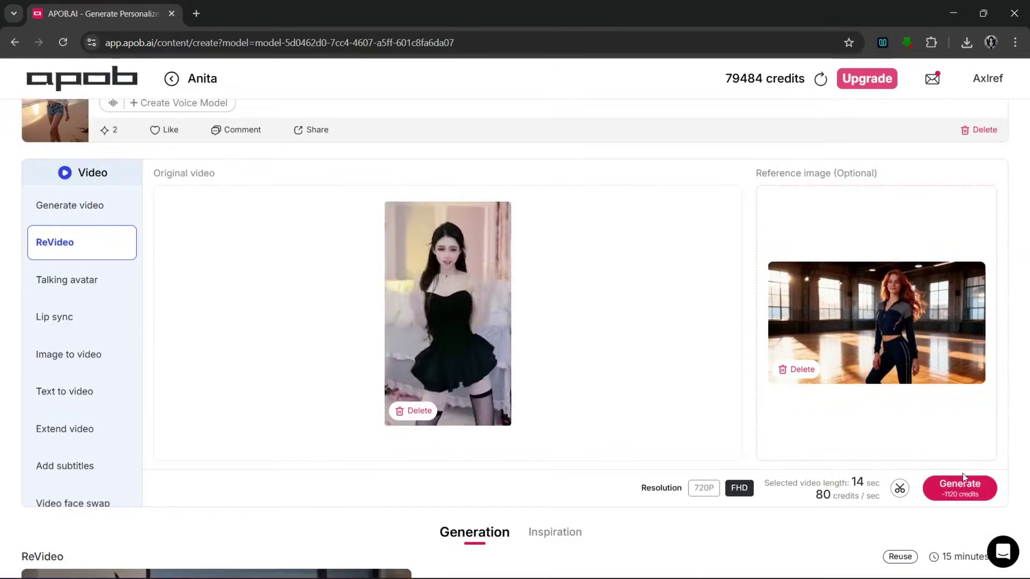
{"action": "left_click", "coordinate": [797, 365]}
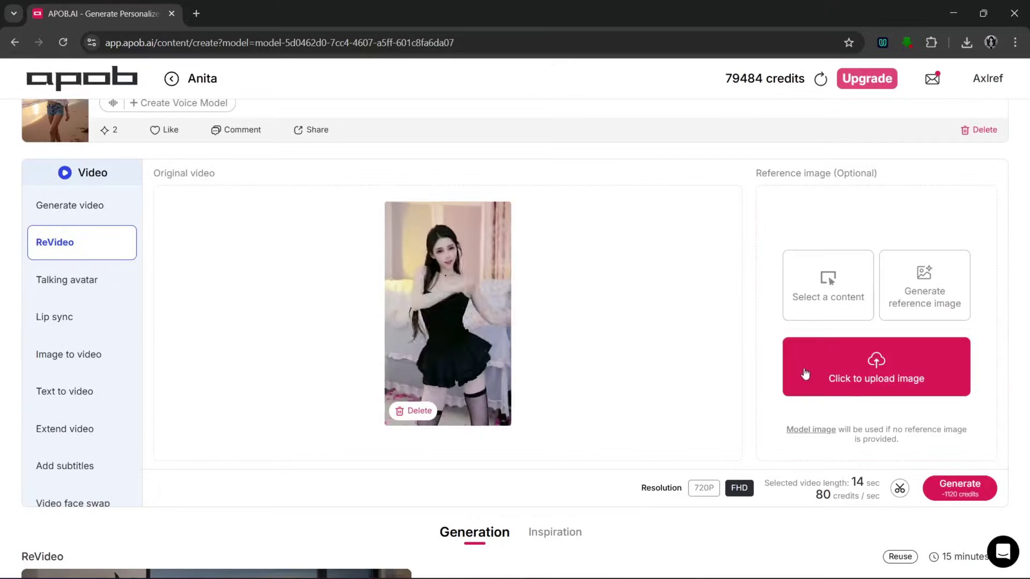
Step: Generate a 'She is standing in a short dress.' reference image and render the clip with it
{"action": "left_click", "coordinate": [938, 298]}
{"action": "left_click", "coordinate": [549, 255]}
{"action": "type", "text": "She is standing in a short dress."}
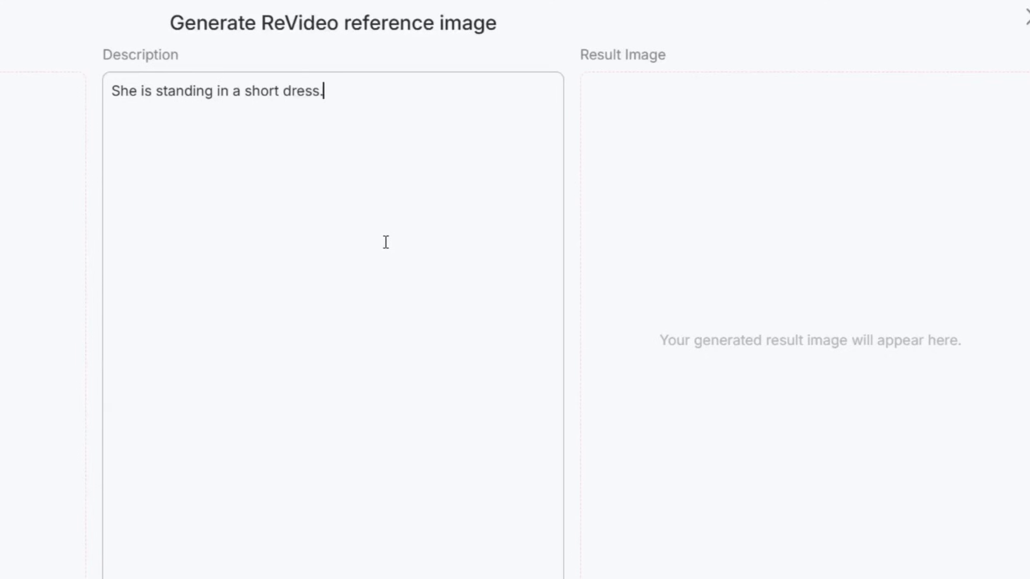
{"action": "left_click", "coordinate": [495, 536]}
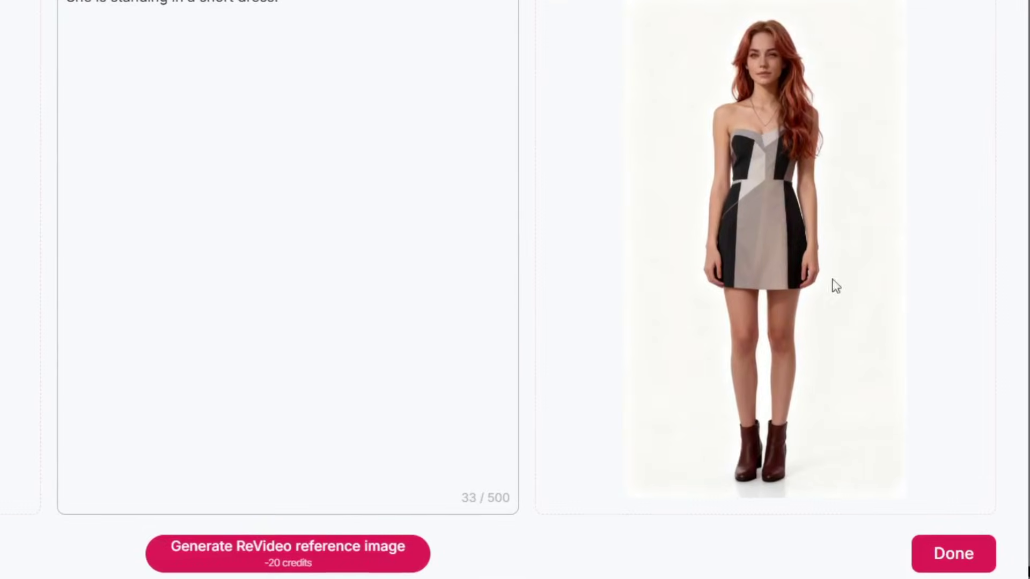
{"action": "left_click", "coordinate": [946, 555]}
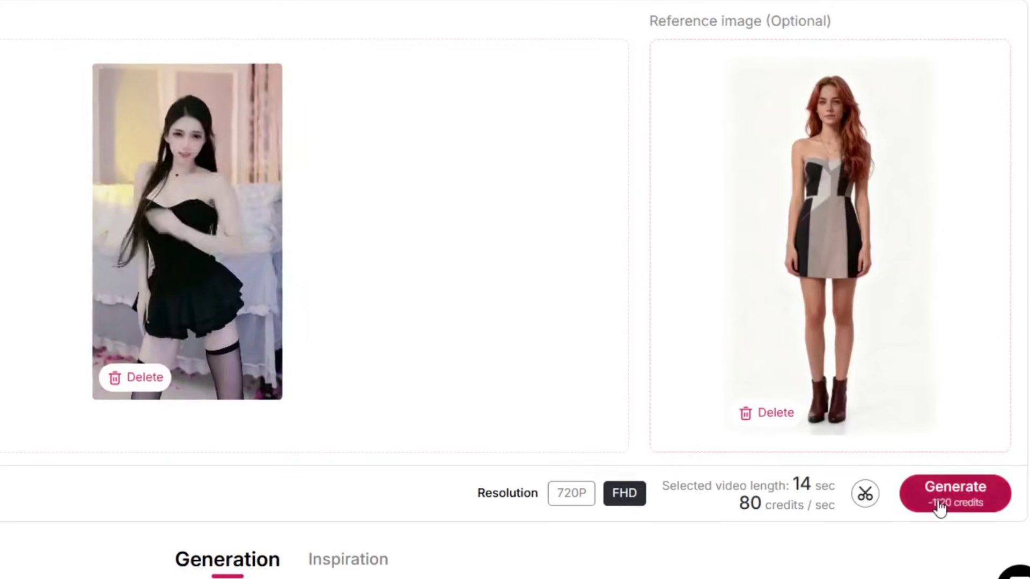
{"action": "left_click", "coordinate": [936, 501]}
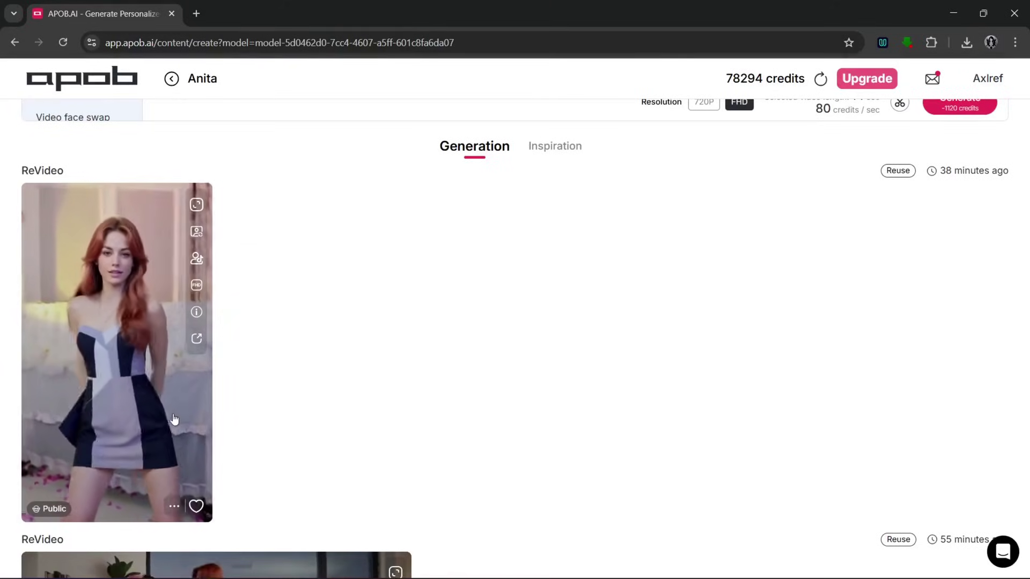
{"action": "left_click", "coordinate": [141, 400]}
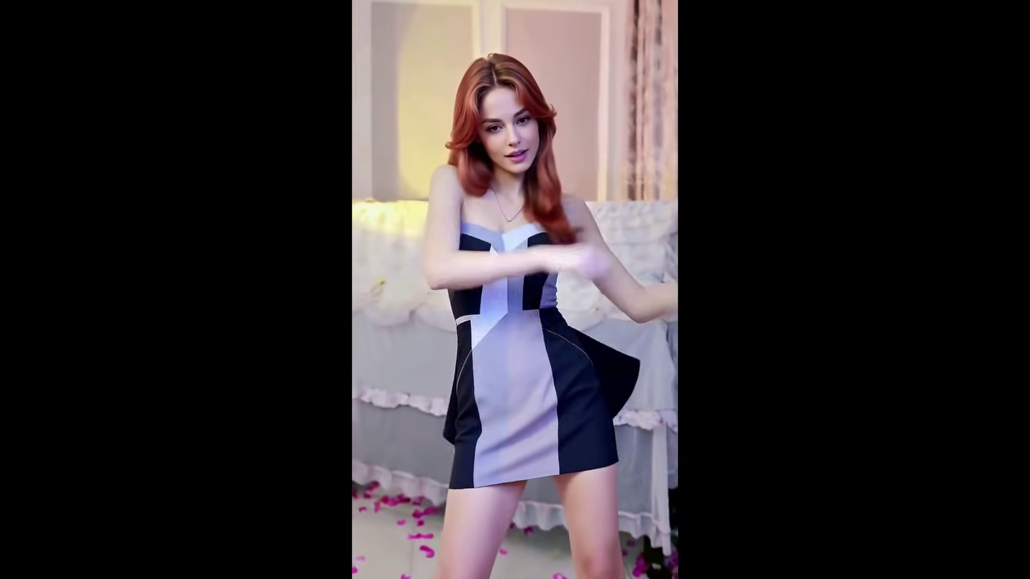
{"action": "key", "text": "Escape"}
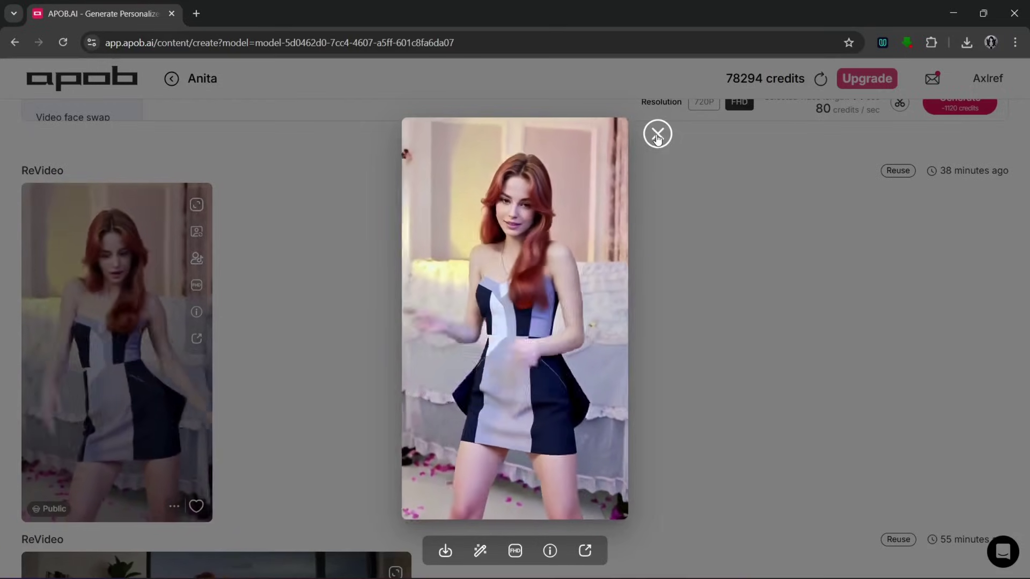
{"action": "left_click", "coordinate": [657, 134]}
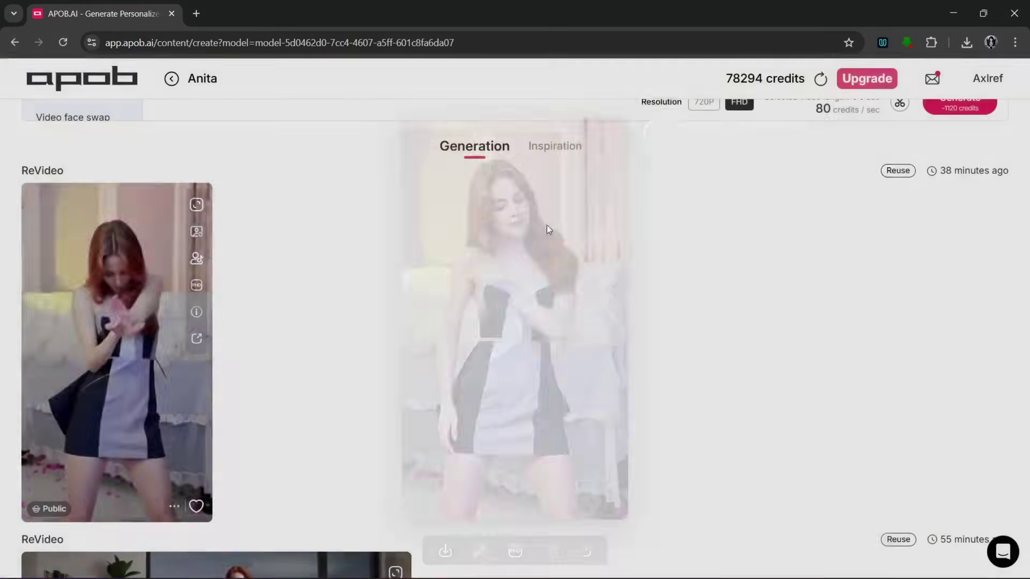